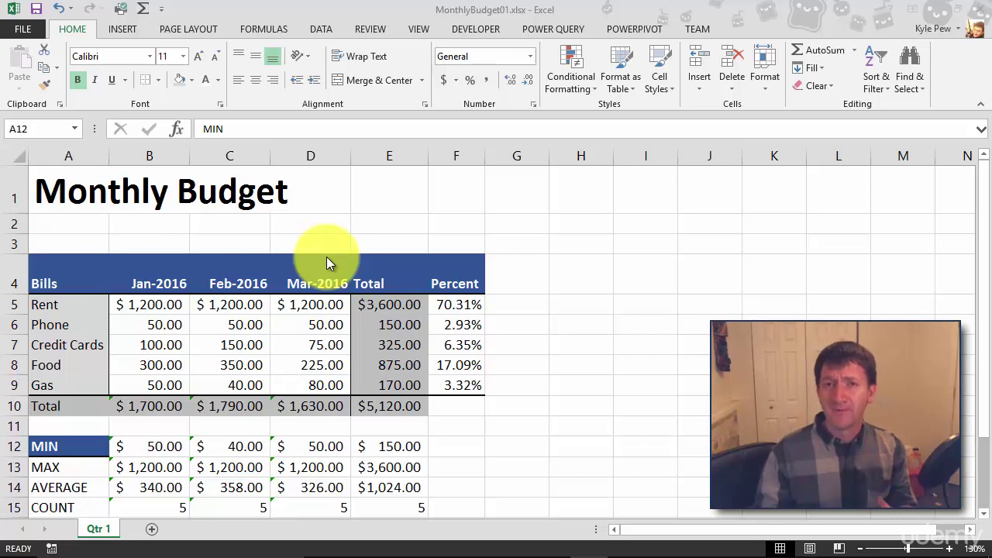
# Clear all formats from header row A4:F4, leaving the month headers as serial numbers.
pyautogui.moveTo(44, 266); pyautogui.dragTo(445, 288)
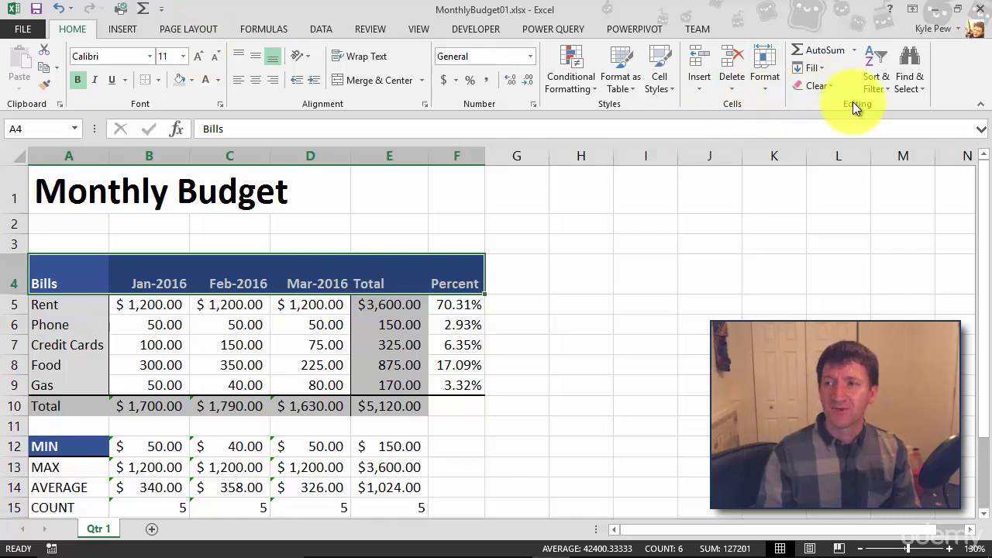
pyautogui.click(833, 87)
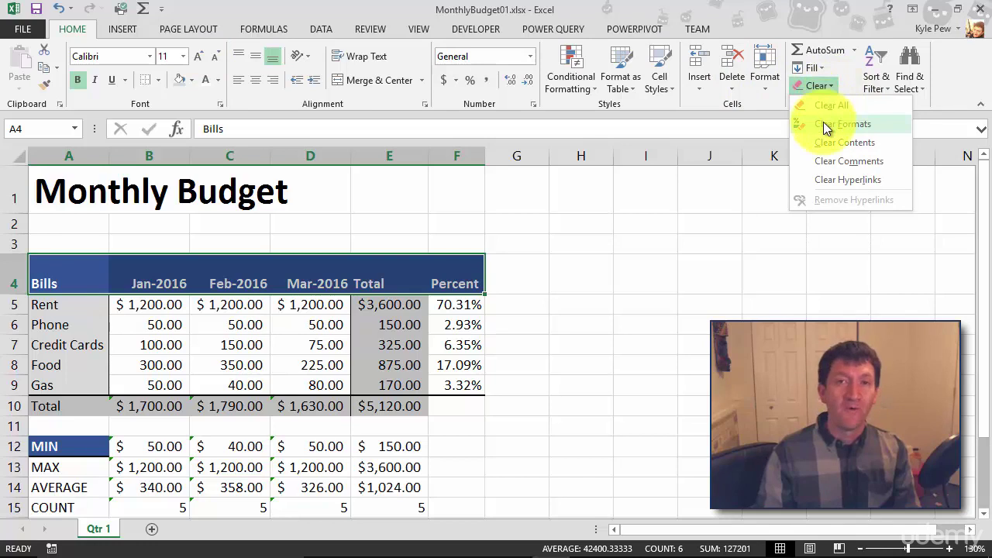
pyautogui.click(826, 125)
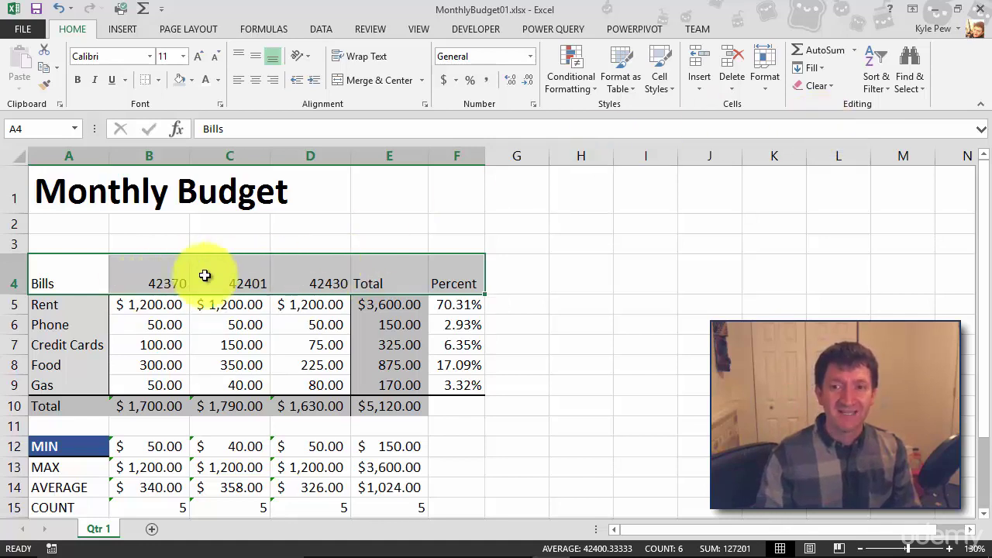
# Give B4:D4 the custom number format mmm-yyyy so they read Jan-2016, Feb-2016, Mar-2016.
pyautogui.click(135, 279)
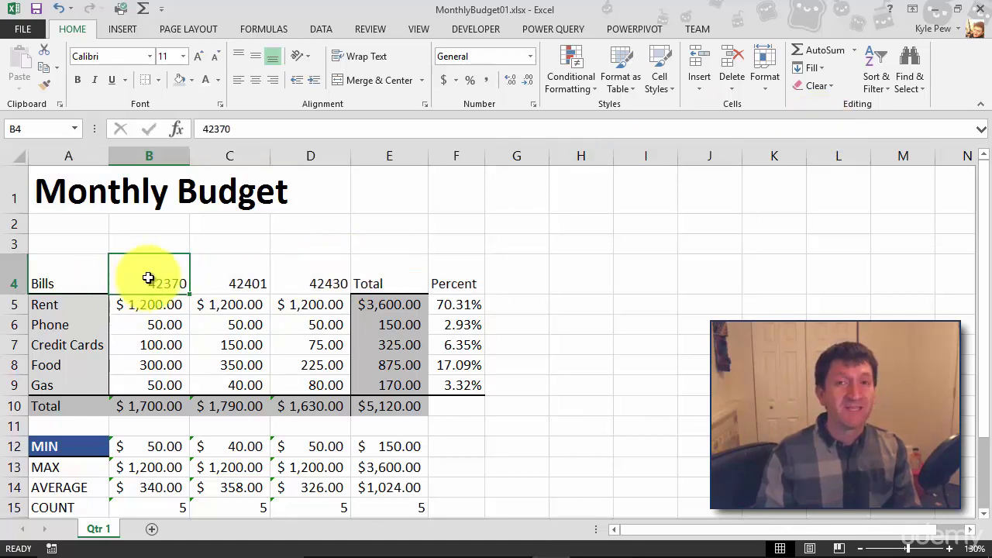
pyautogui.moveTo(151, 274); pyautogui.dragTo(278, 272)
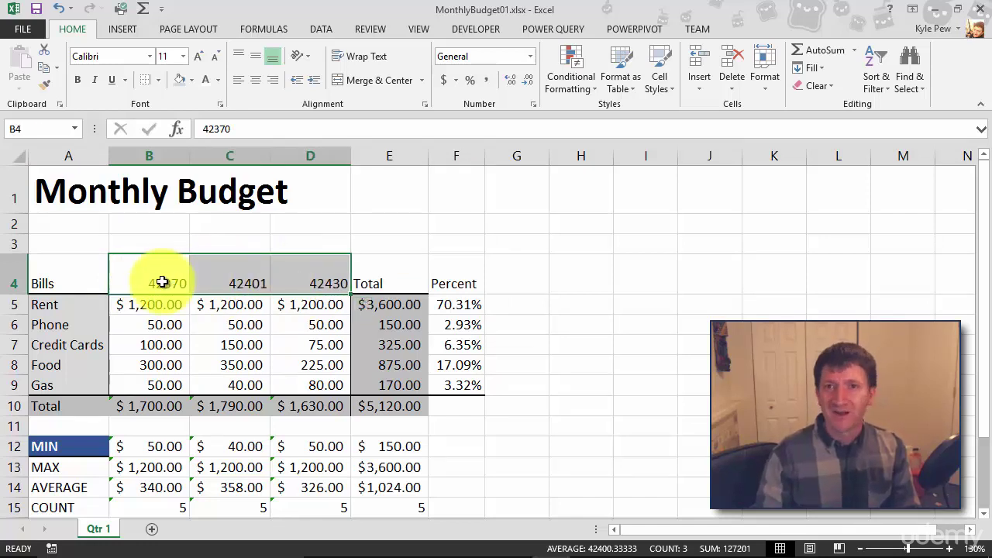
pyautogui.click(528, 56)
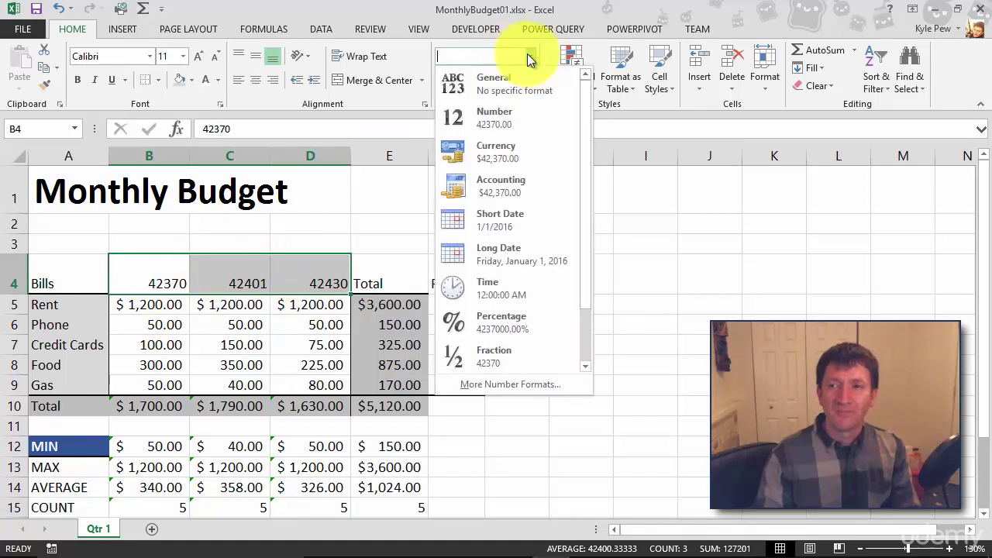
pyautogui.click(493, 384)
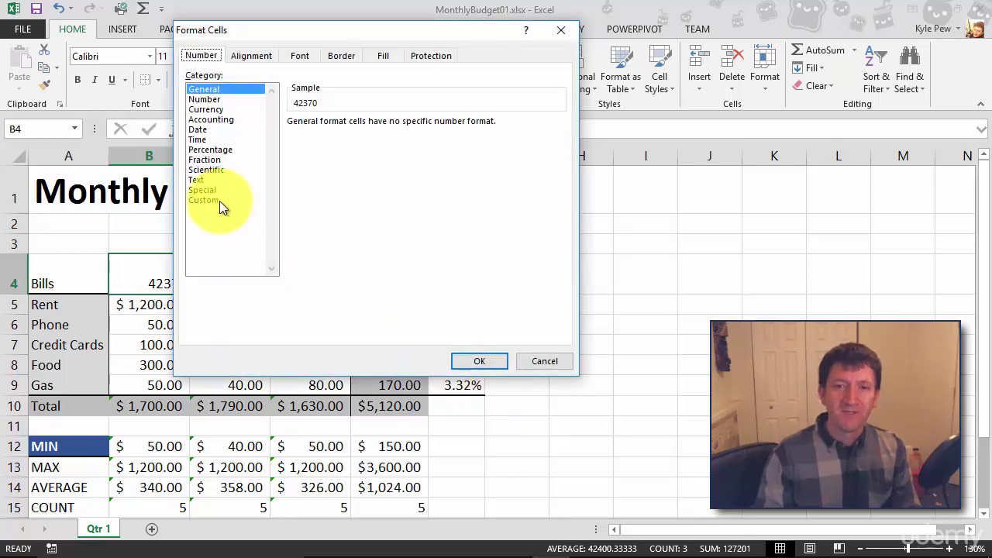
pyautogui.click(220, 201)
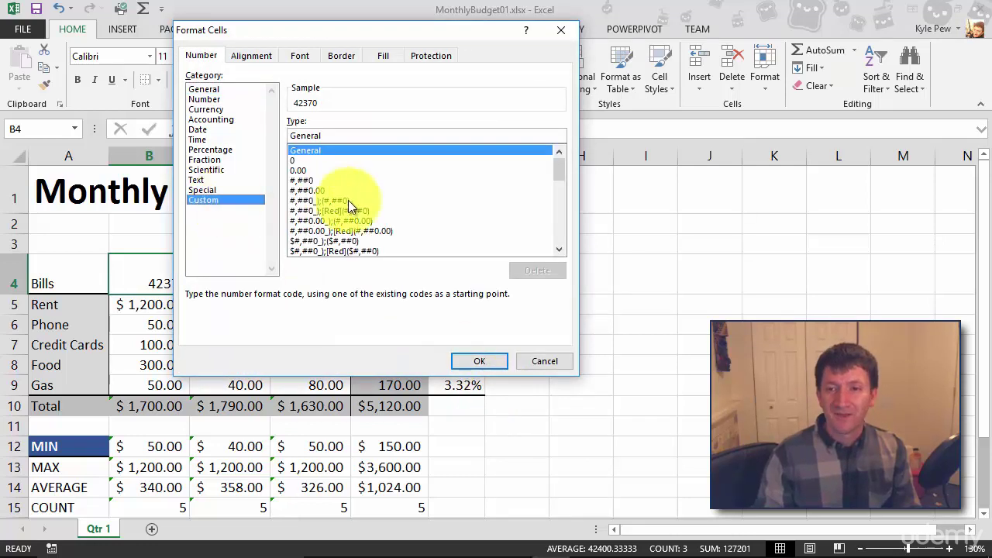
pyautogui.moveTo(555, 168); pyautogui.dragTo(561, 202)
pyautogui.click(316, 203)
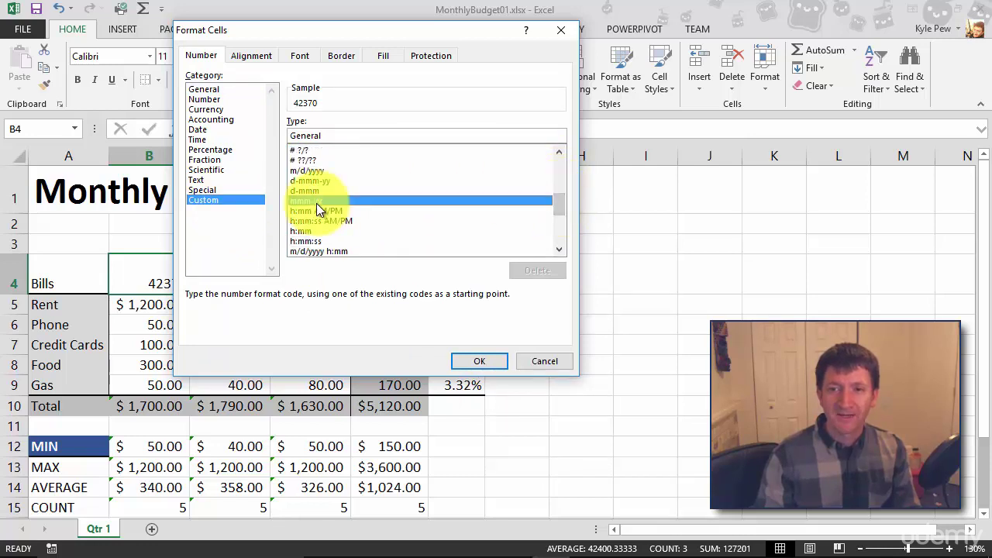
pyautogui.click(338, 136)
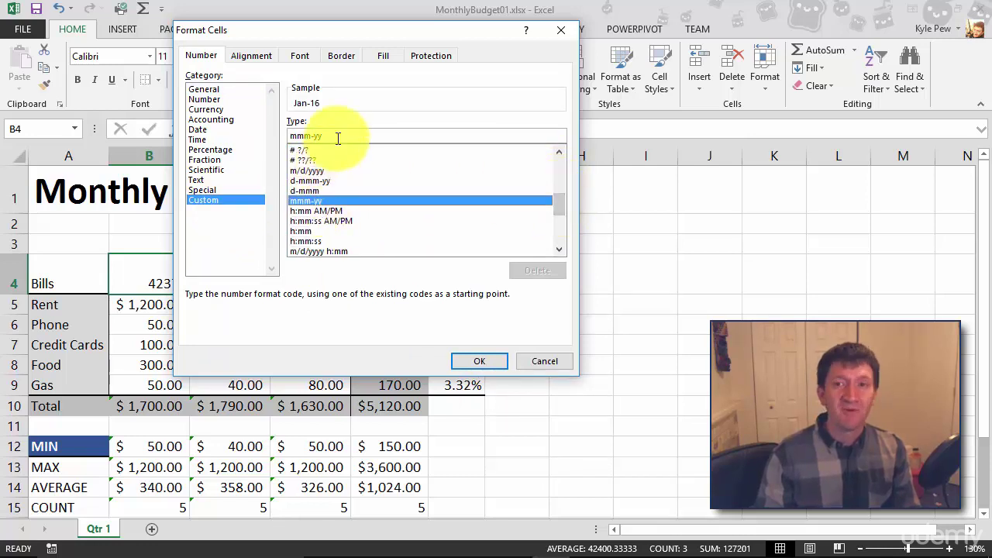
pyautogui.write('yy')
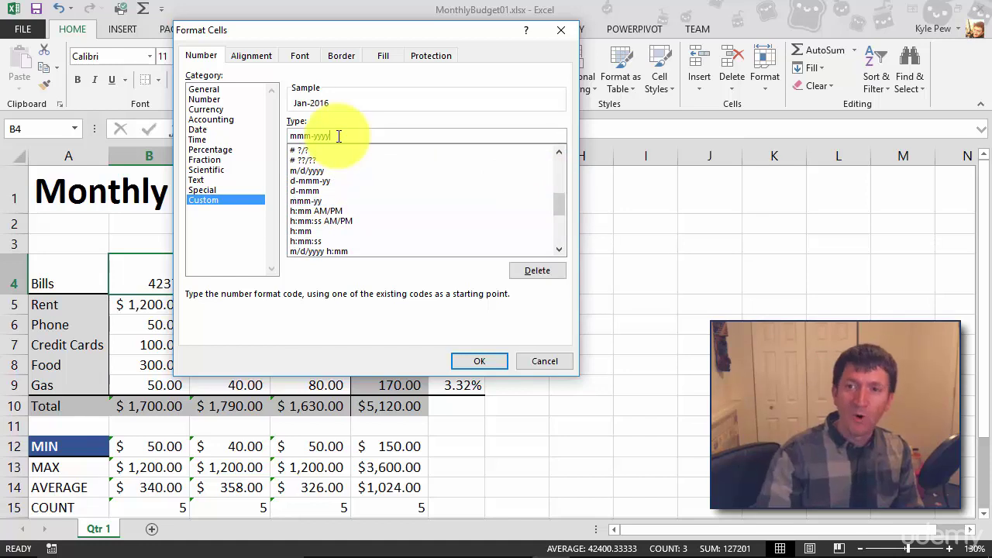
pyautogui.click(486, 361)
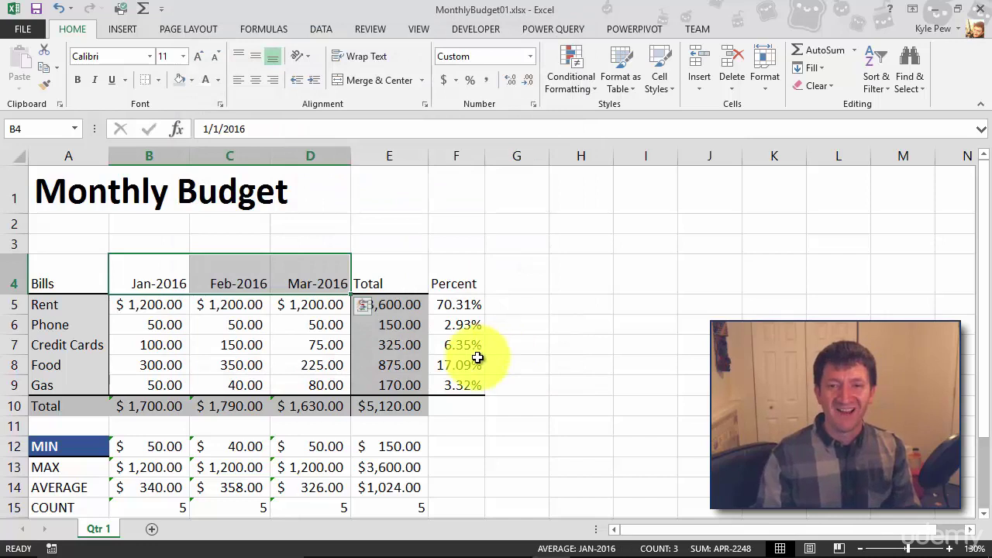
pyautogui.click(71, 270)
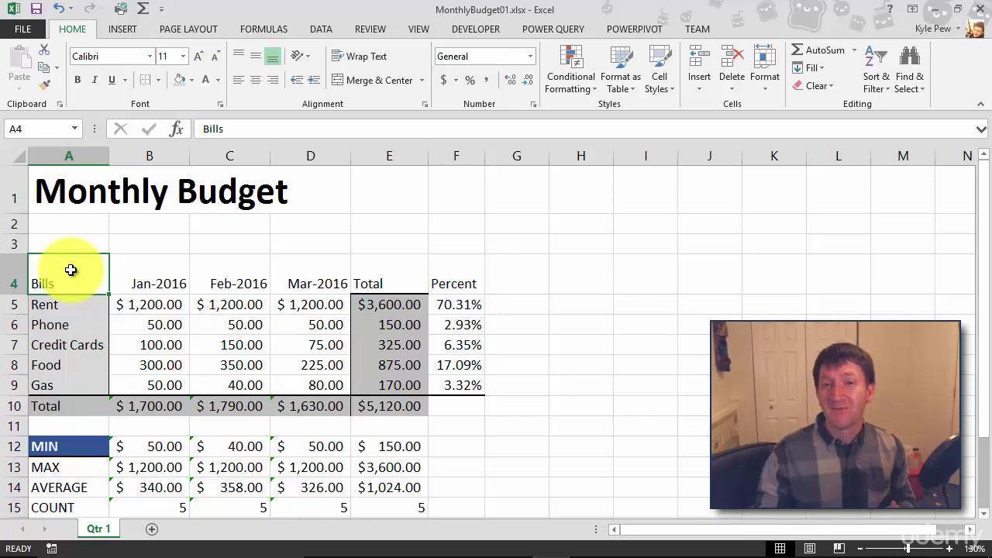
# Make the Bills cell A4 bold white text on a blue fill with a thick bottom border.
pyautogui.click(77, 80)
pyautogui.click(192, 81)
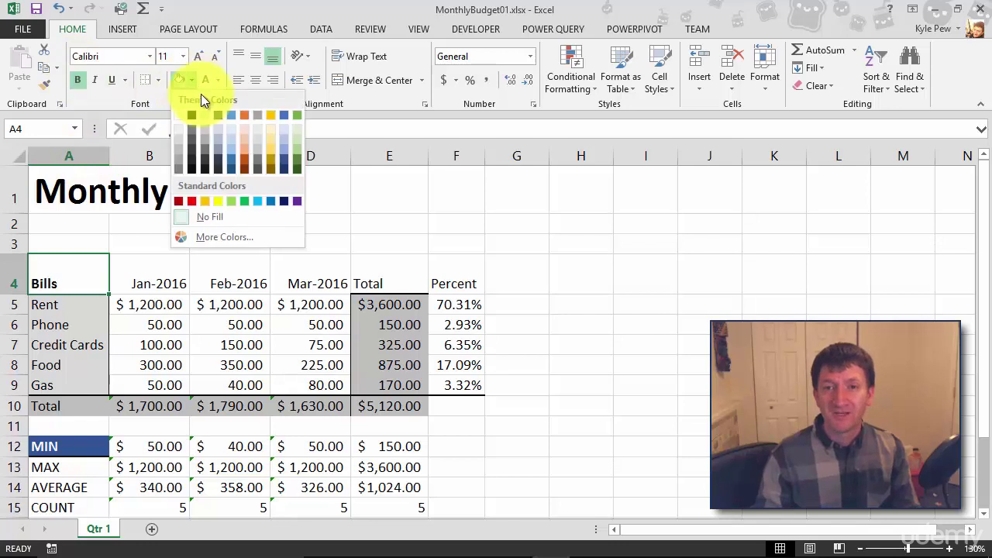
pyautogui.click(235, 159)
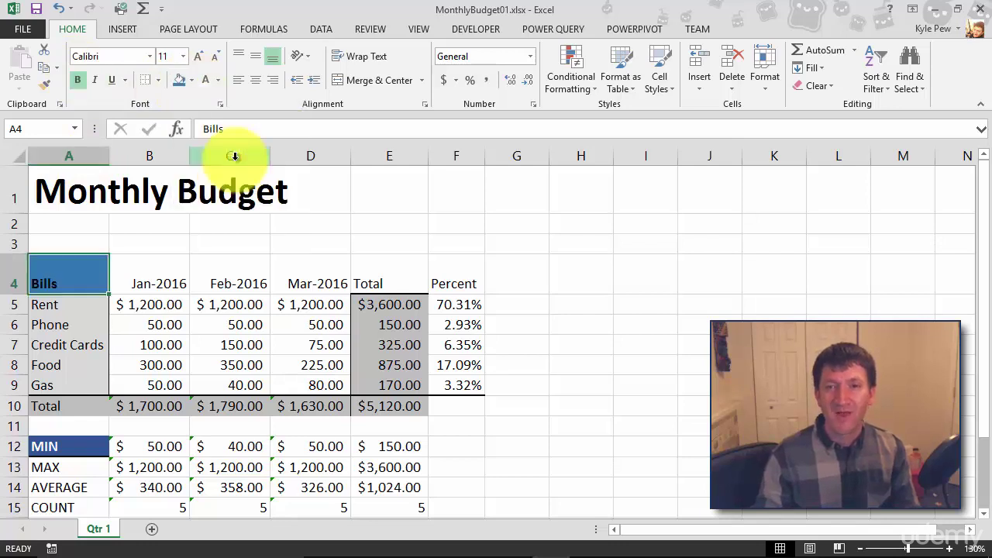
pyautogui.click(204, 79)
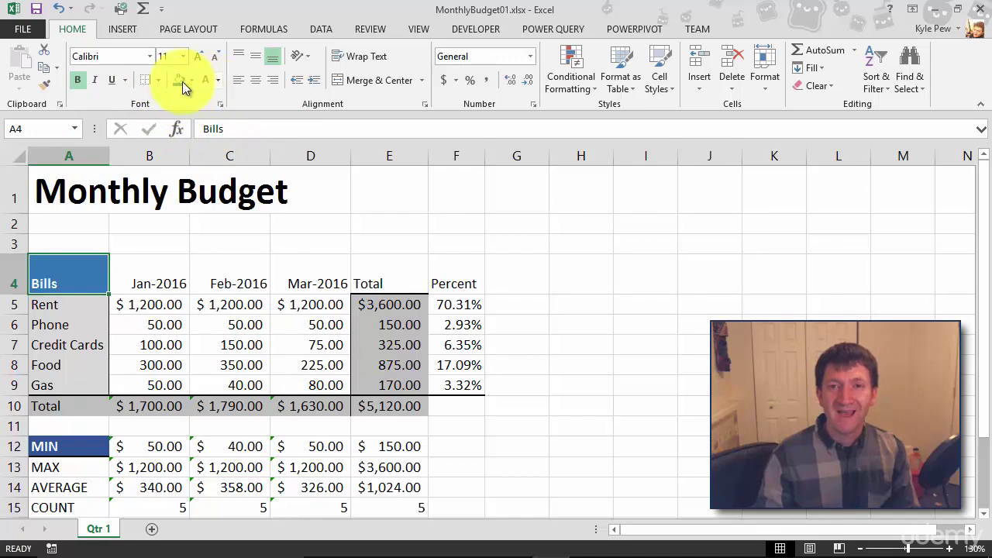
pyautogui.click(158, 80)
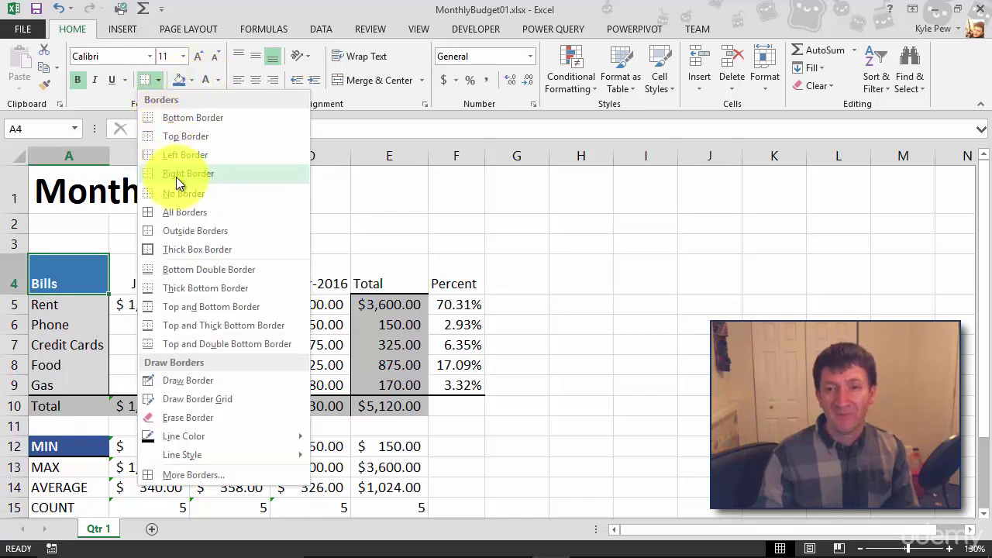
pyautogui.click(181, 283)
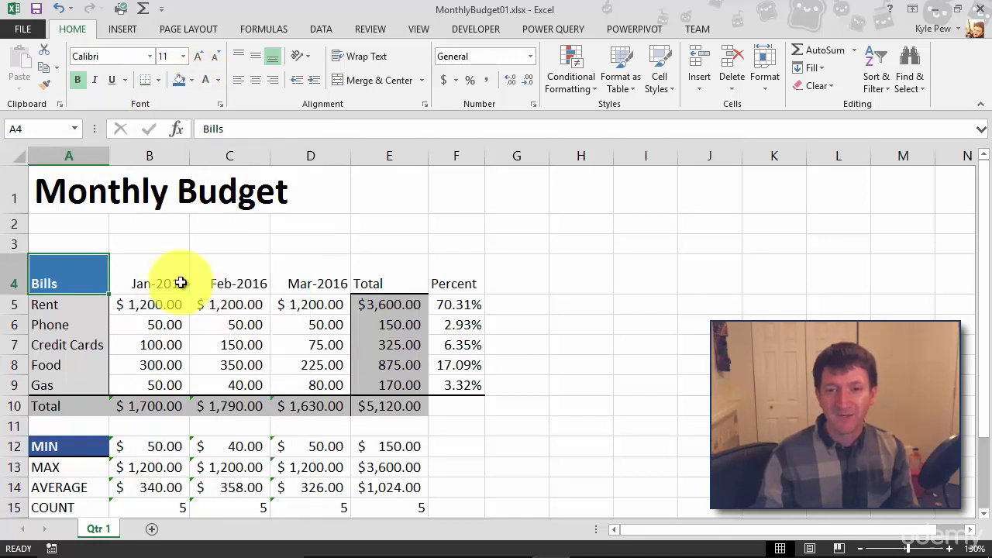
pyautogui.click(142, 345)
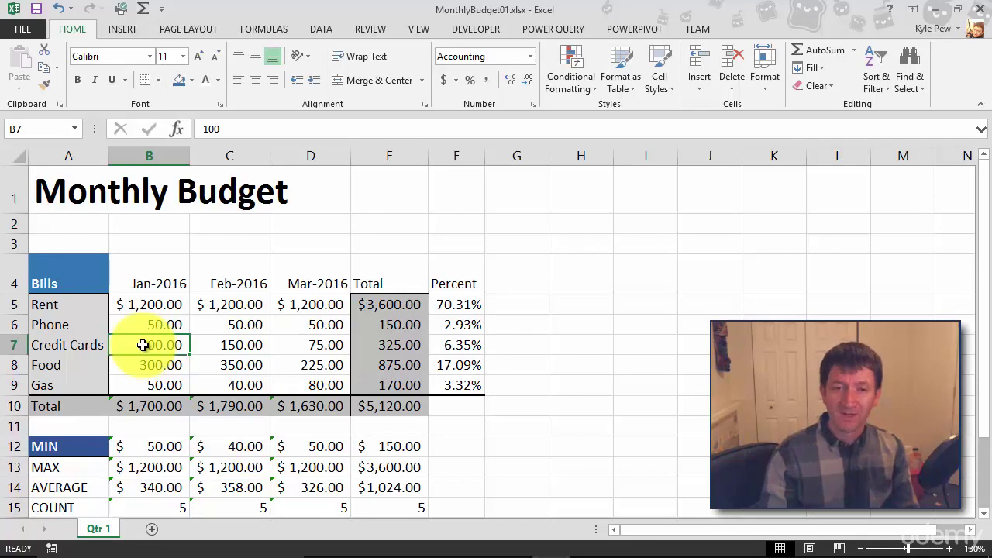
# With the formatted Bills cell A4 selected, show the Cell Styles gallery.
pyautogui.click(62, 271)
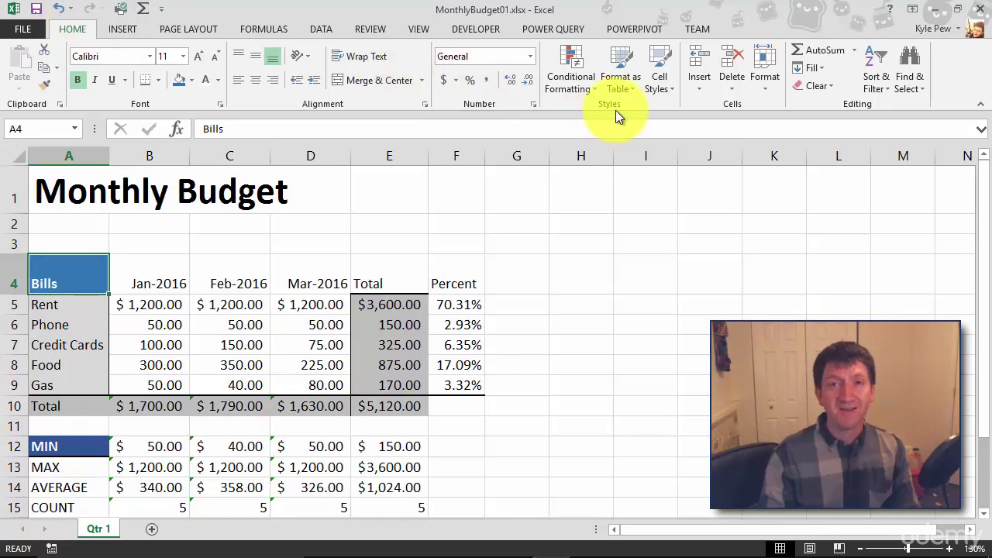
pyautogui.click(661, 89)
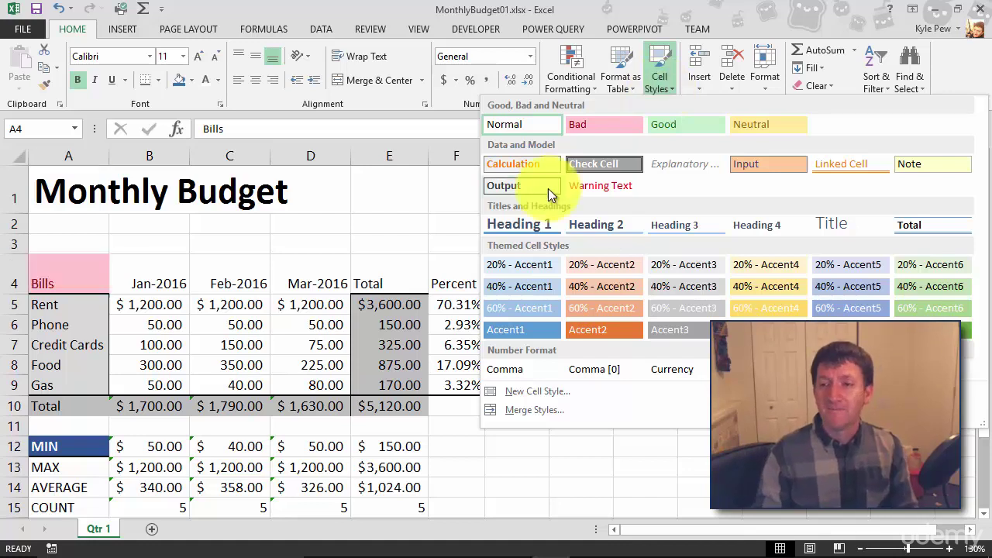
# Save A4's formatting as a new cell style named 'AwesomeHeaderStyle'.
pyautogui.click(558, 393)
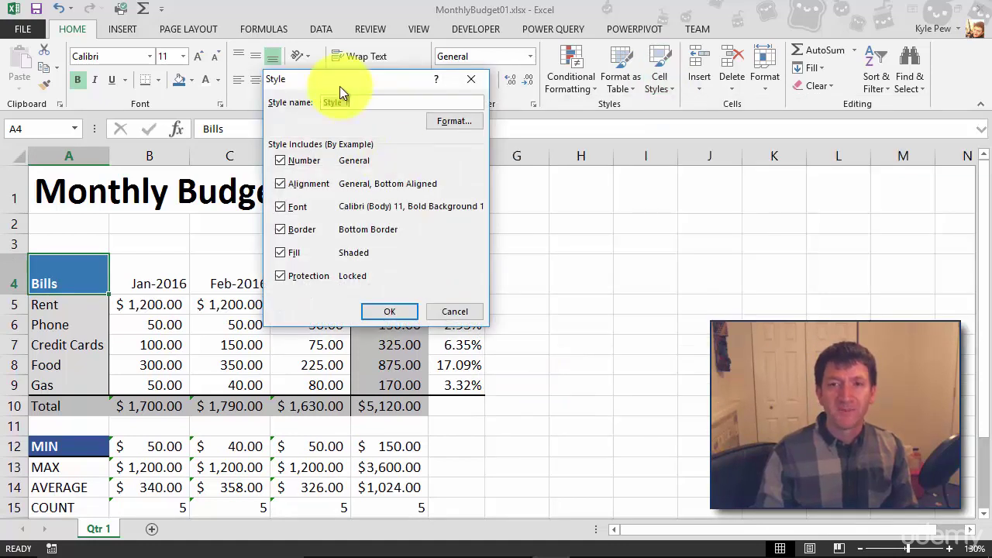
pyautogui.moveTo(339, 86); pyautogui.dragTo(155, 92)
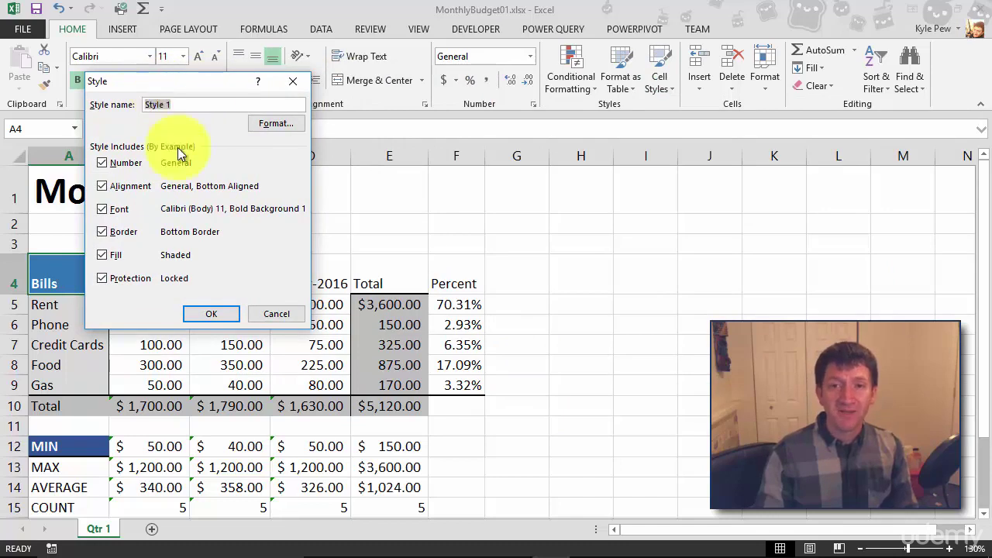
pyautogui.write('Awe')
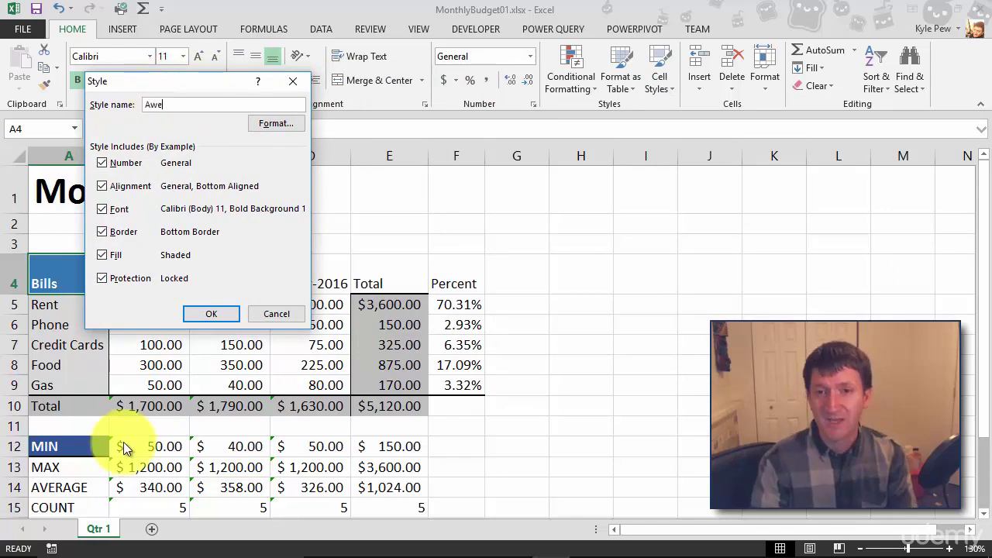
pyautogui.write('someHeaderStyle')
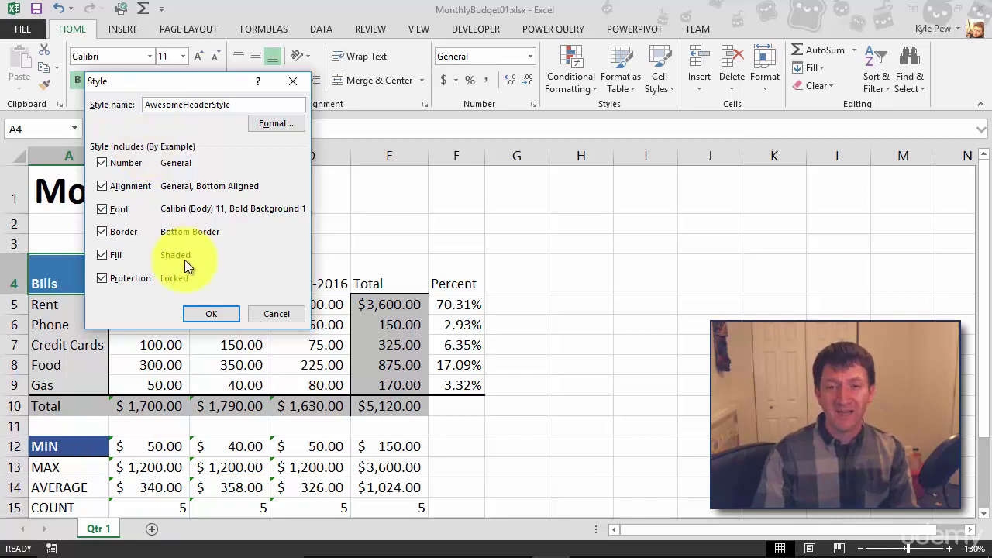
pyautogui.click(199, 308)
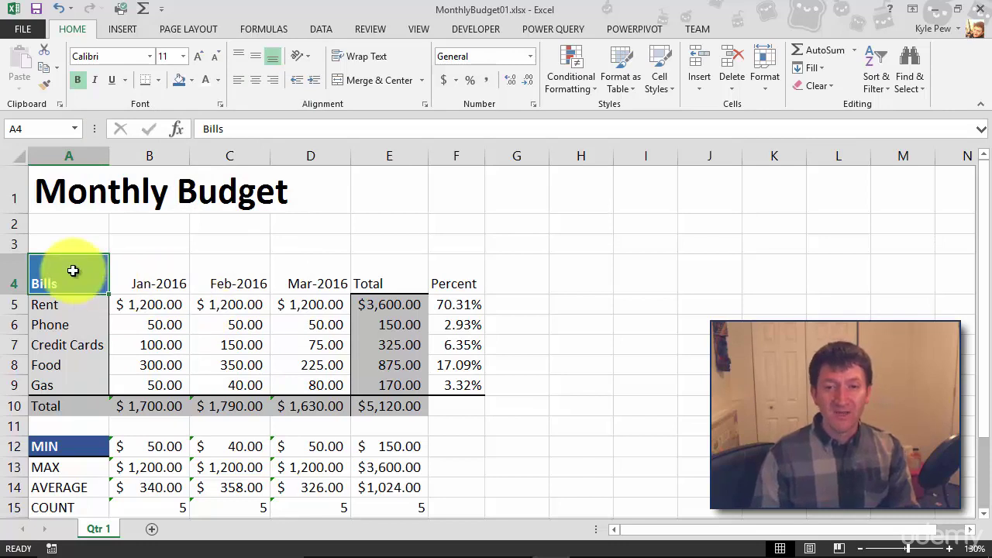
# Apply the custom AwesomeHeaderStyle to the header row A4:F4.
pyautogui.moveTo(73, 272); pyautogui.dragTo(442, 288)
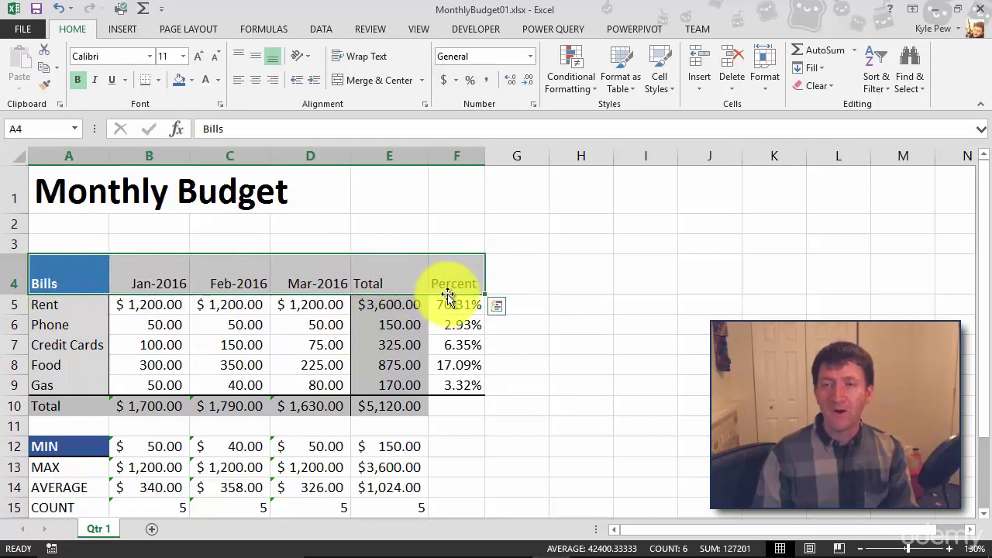
pyautogui.click(663, 88)
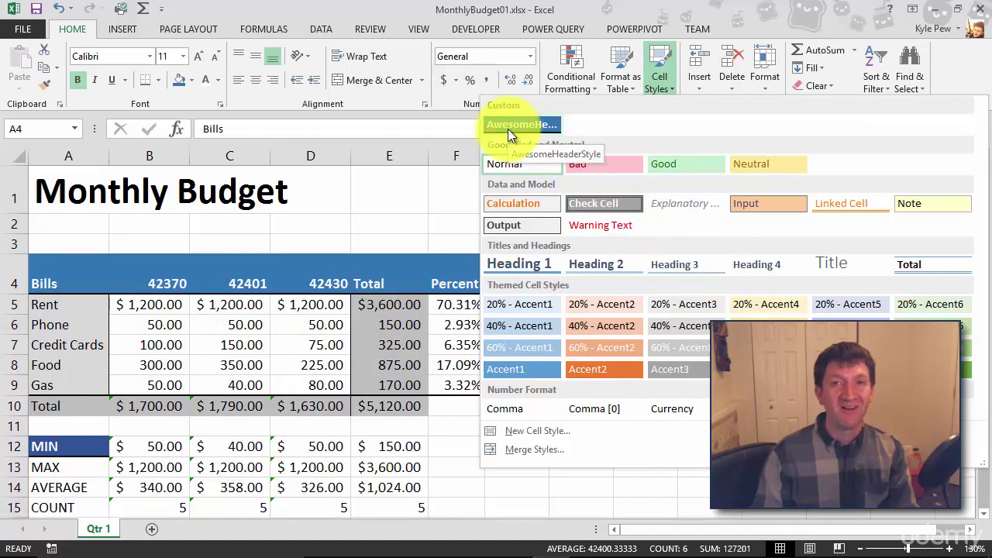
pyautogui.click(509, 125)
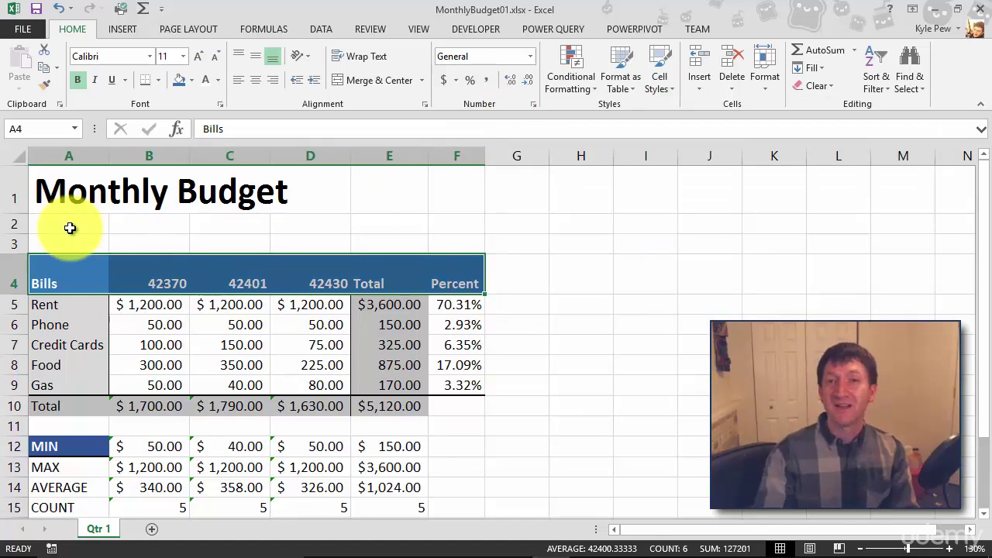
# Reapply the custom mmm-yyyy format to B4:D4, restoring Jan-2016, Feb-2016 and Mar-2016.
pyautogui.moveTo(167, 280); pyautogui.dragTo(281, 279)
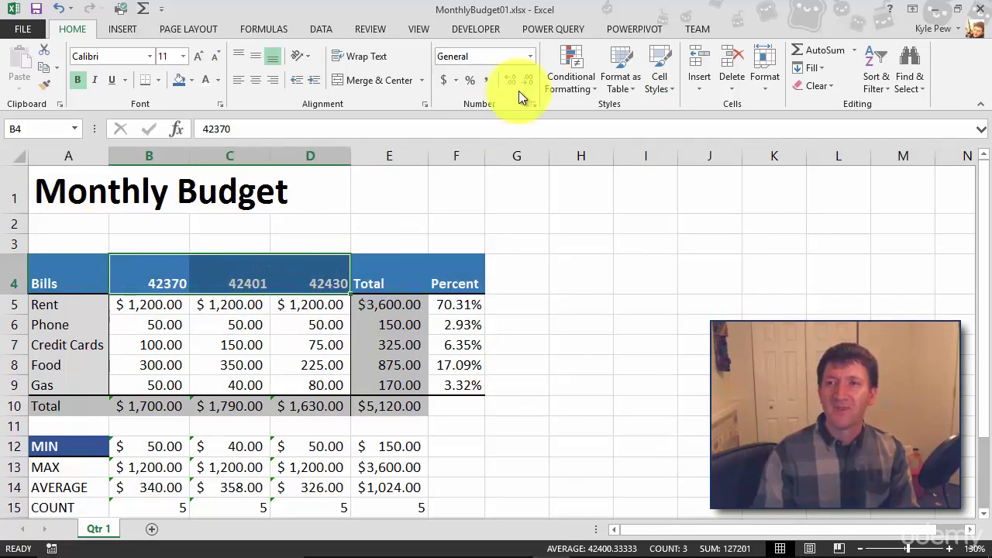
pyautogui.click(531, 56)
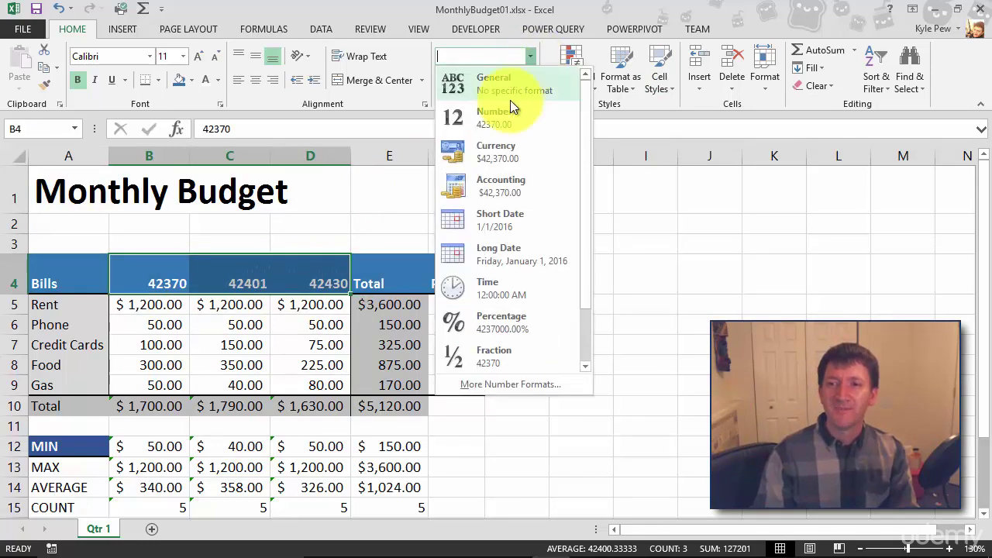
pyautogui.click(475, 381)
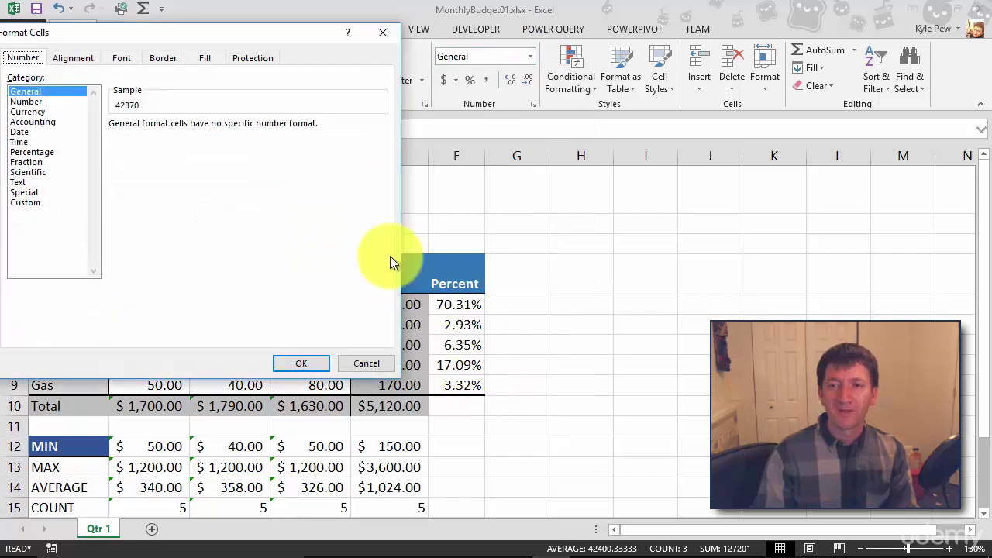
pyautogui.click(39, 202)
pyautogui.moveTo(377, 172); pyautogui.dragTo(378, 194)
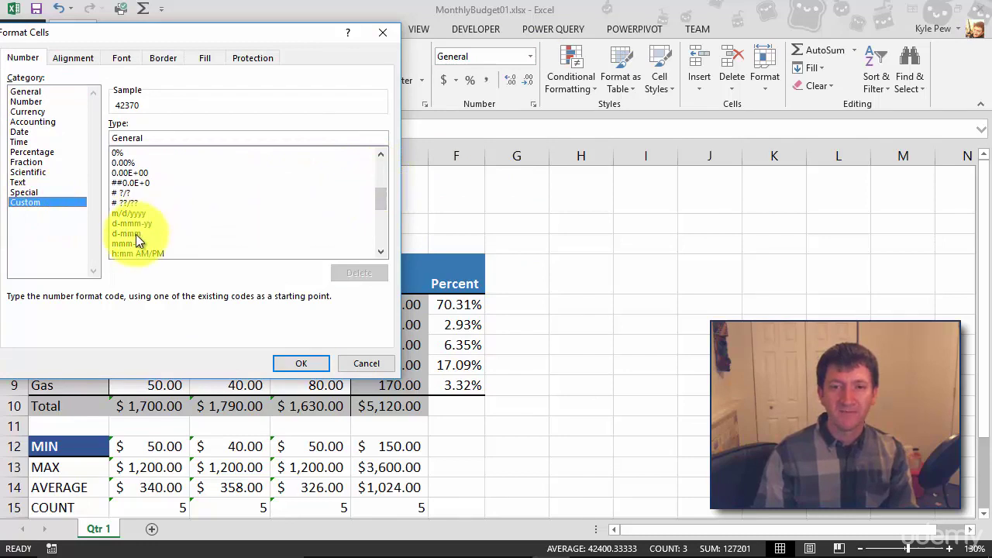
pyautogui.click(131, 252)
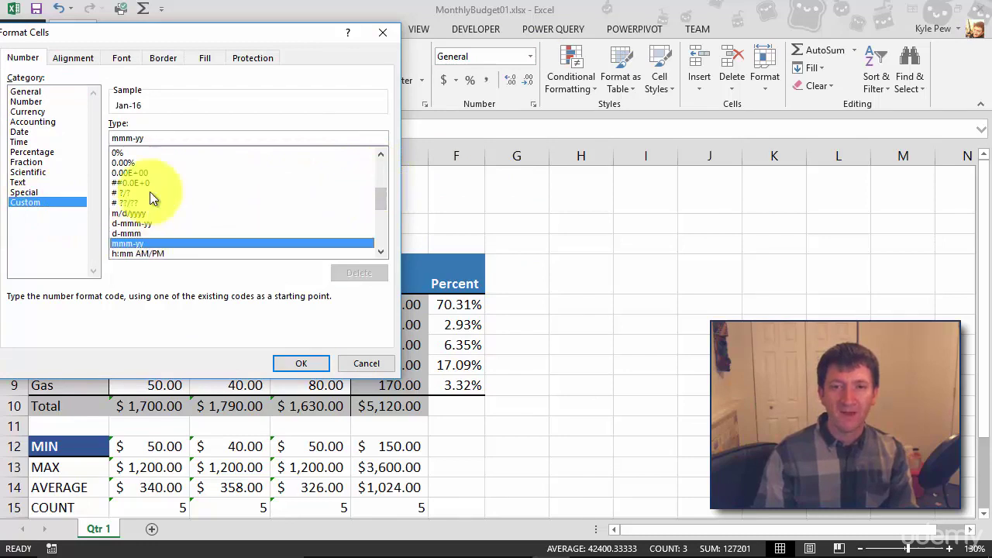
pyautogui.click(169, 134)
pyautogui.write('yy')
pyautogui.click(310, 362)
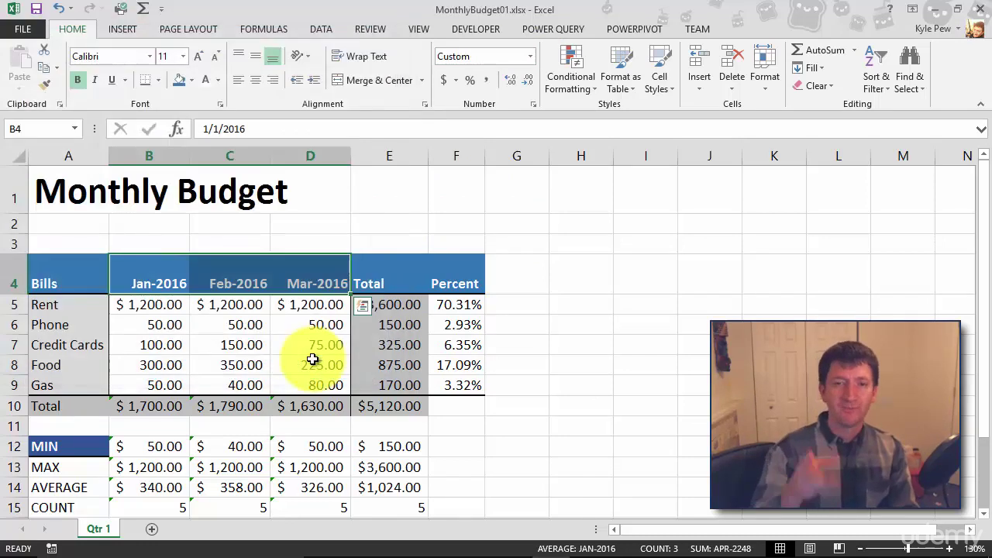
pyautogui.click(53, 338)
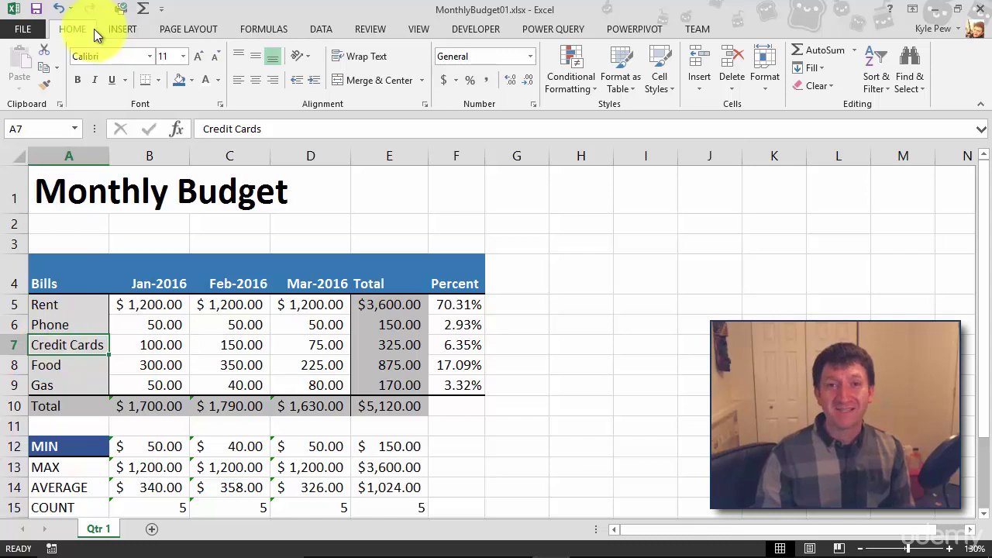
# Show the Cell Styles gallery with AwesomeHeaderStyle listed under Custom.
pyautogui.click(670, 89)
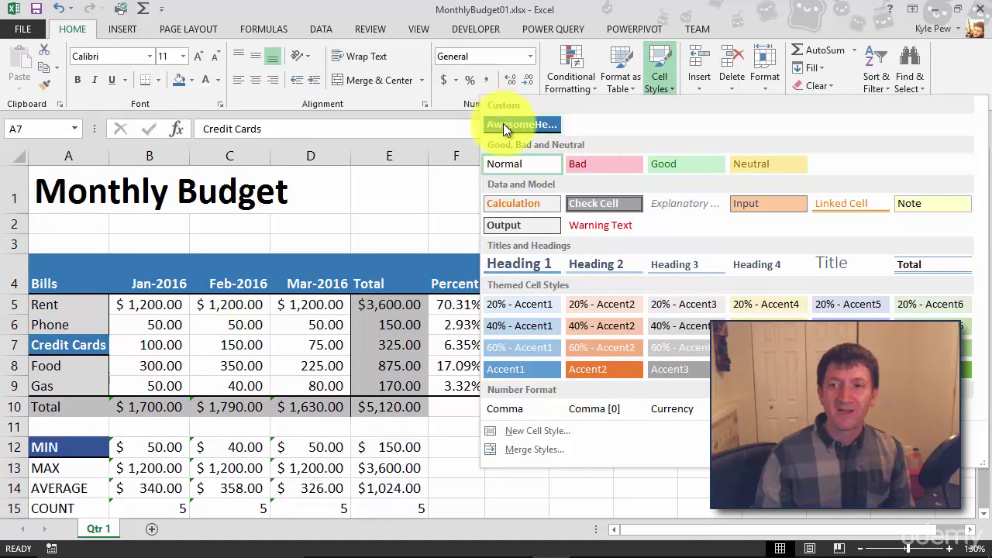
# Modify AwesomeHeaderStyle to use a dark green fill, turning the header row green.
pyautogui.rightClick(503, 123)
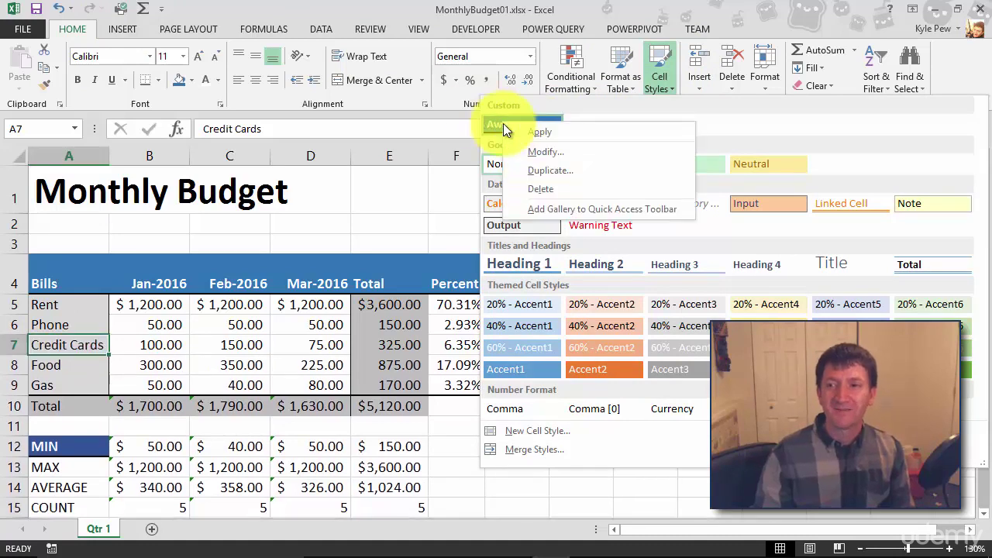
pyautogui.click(534, 151)
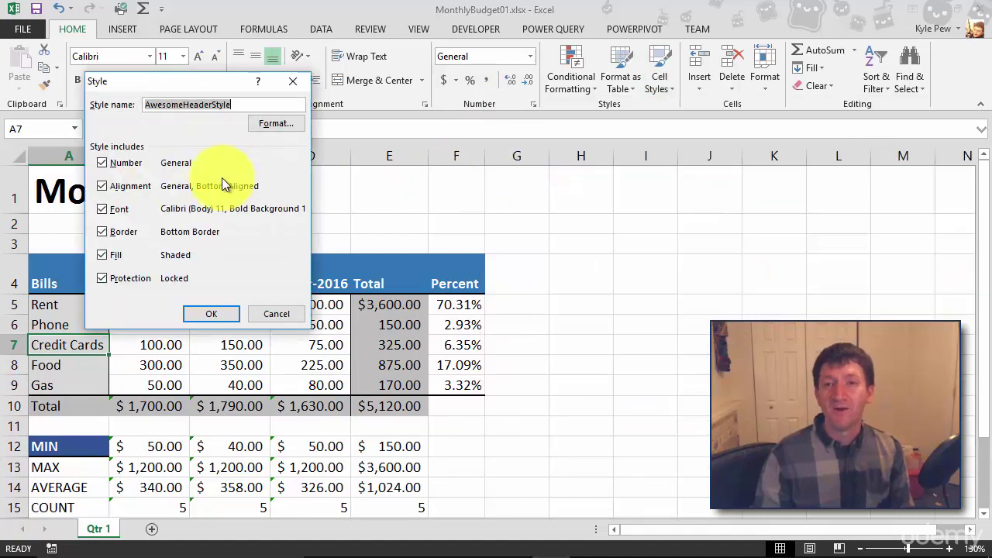
pyautogui.click(273, 126)
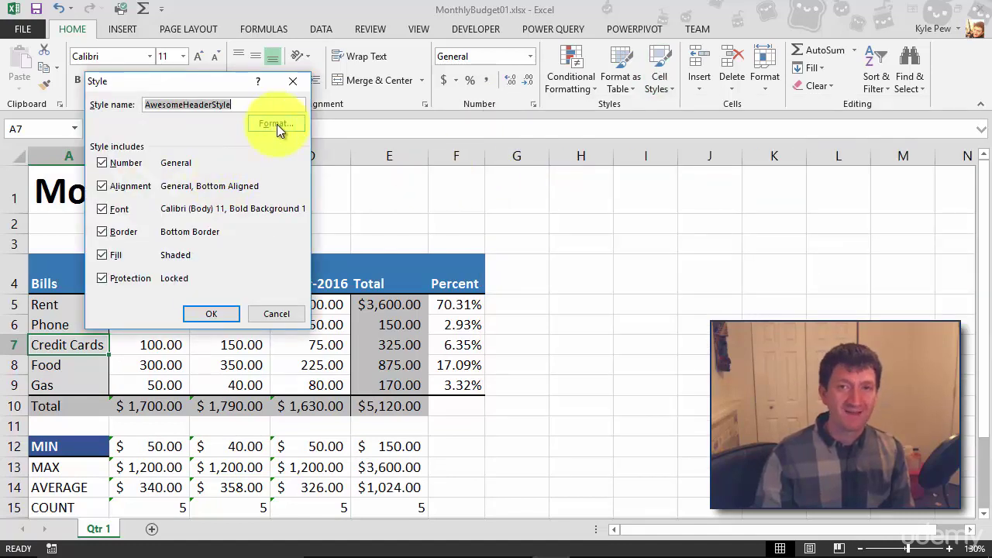
pyautogui.moveTo(93, 36); pyautogui.dragTo(145, 66)
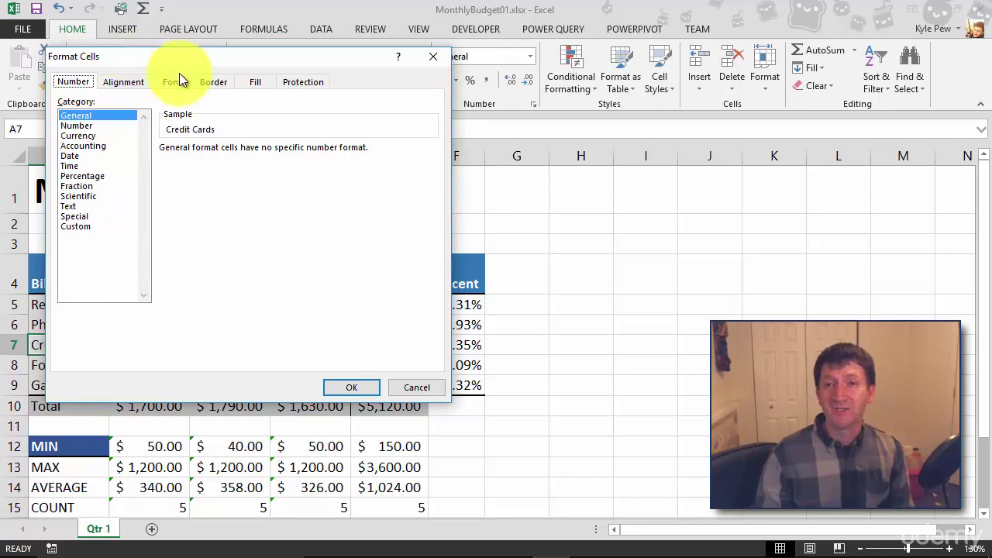
pyautogui.click(251, 83)
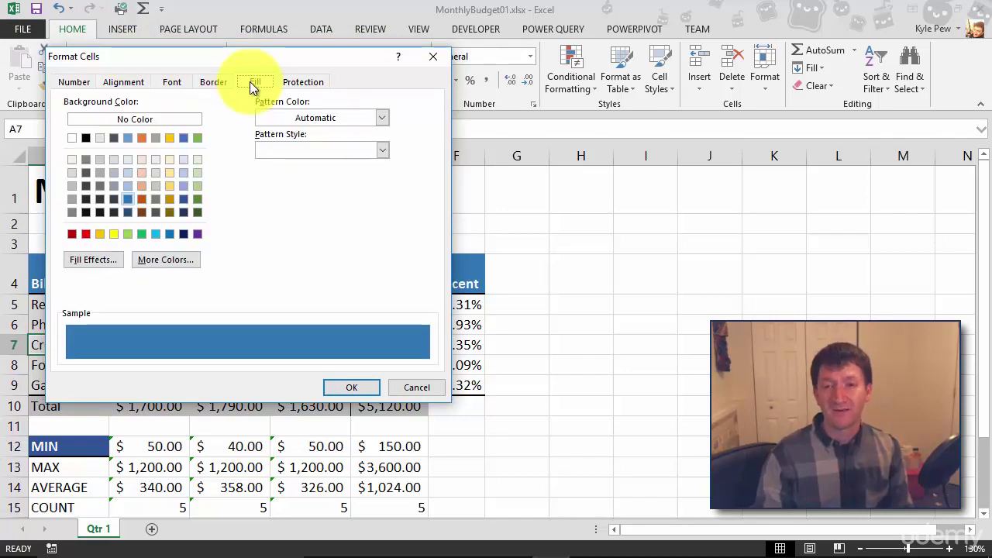
pyautogui.click(199, 198)
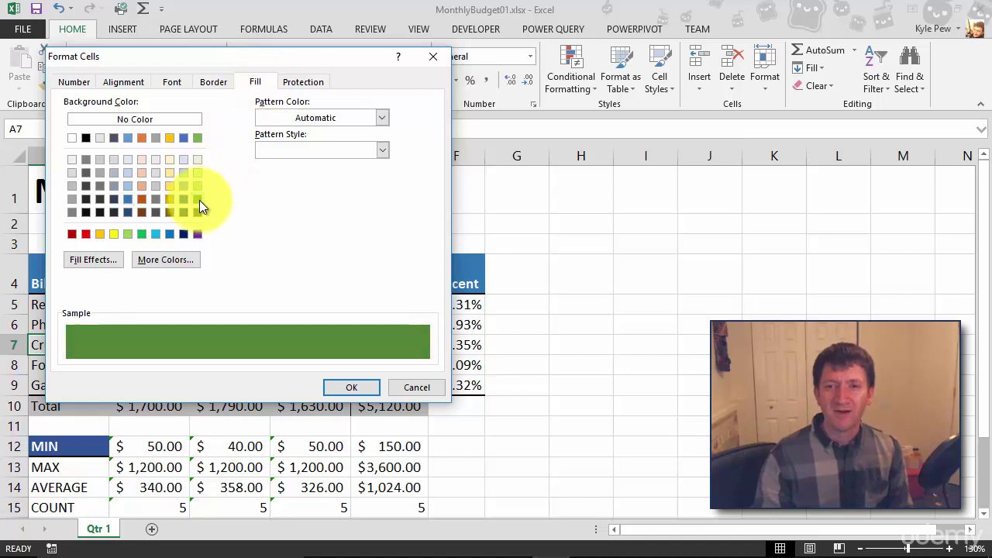
pyautogui.click(354, 388)
pyautogui.click(210, 312)
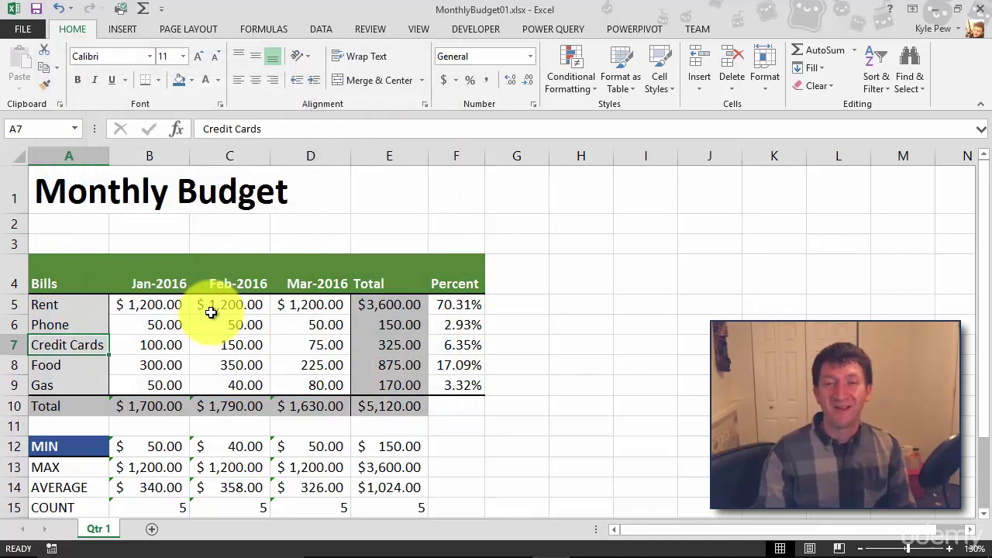